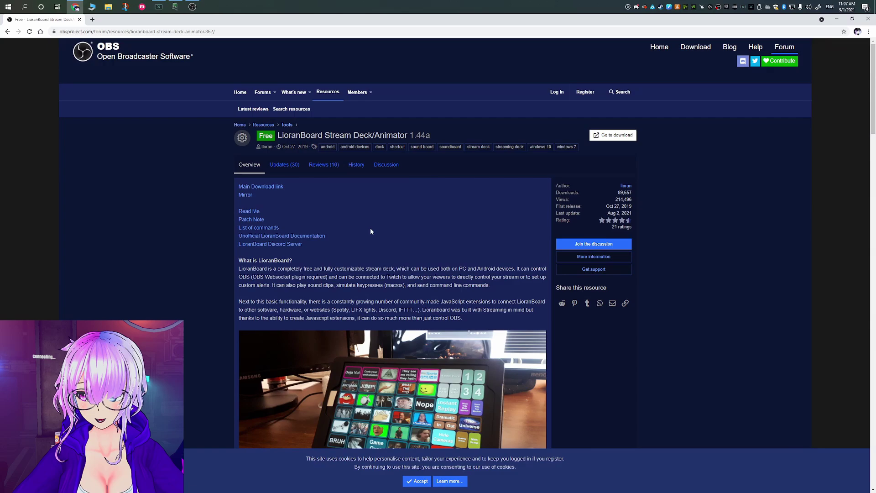
Follow the LioranBoard resource's Main Download link to get lioranboard (3).zip.
{"action": "scroll", "coordinate": [417, 226], "scroll_direction": "down", "scroll_amount": 1}
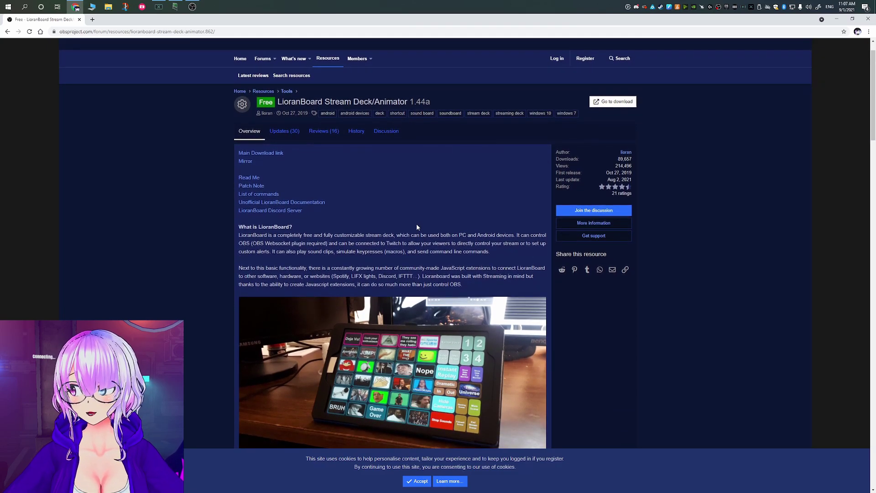
{"action": "left_click", "coordinate": [251, 153]}
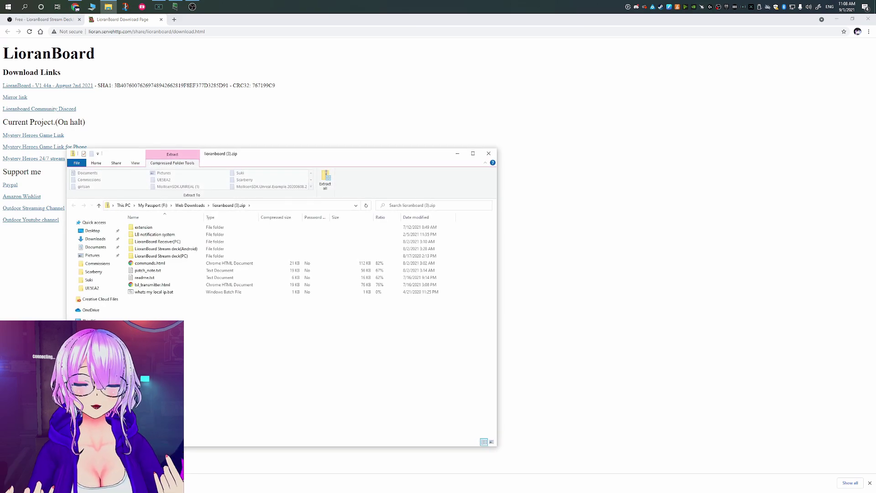
Close Chrome and rearrange the zip contents windows on the desktop.
{"action": "left_click", "coordinate": [868, 19]}
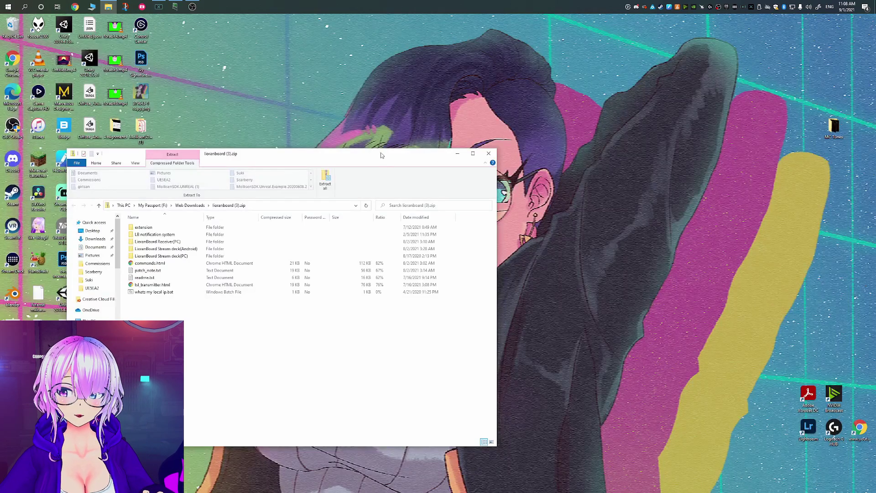
{"action": "left_click_drag", "start_coordinate": [381, 155], "coordinate": [577, 102]}
{"action": "left_click_drag", "start_coordinate": [460, 231], "coordinate": [358, 297]}
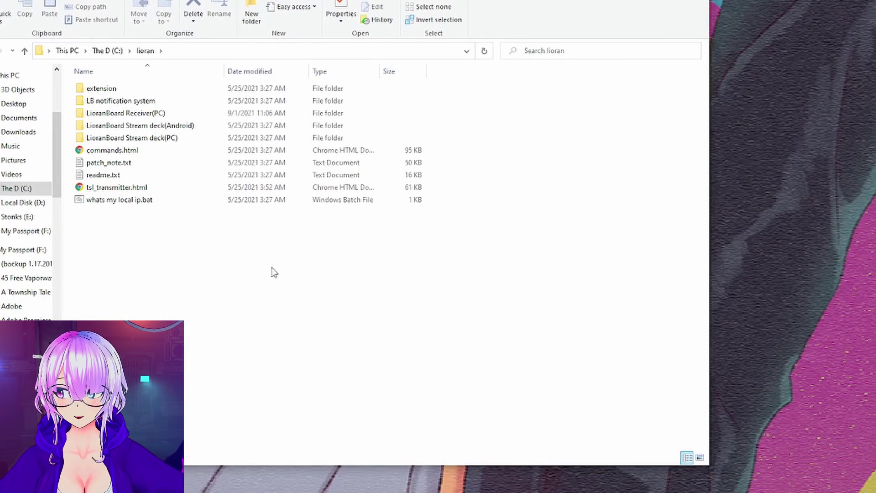
Launch LioranBoard Receiver.exe from the Receiver(PC) folder and reach the obs-websocket release page.
{"action": "double_click", "coordinate": [144, 115]}
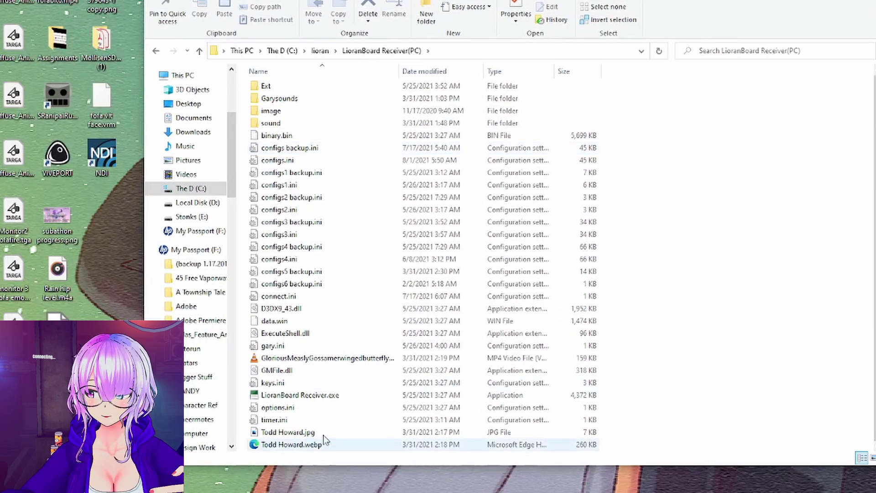
{"action": "double_click", "coordinate": [325, 395]}
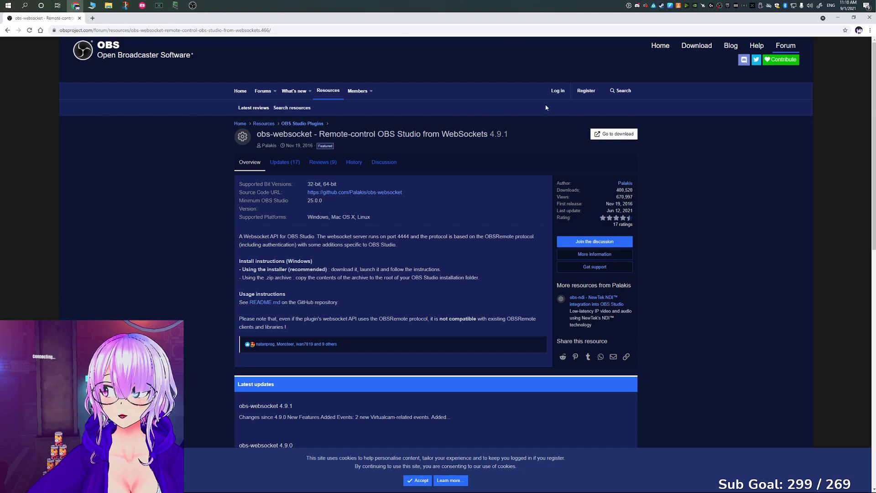
{"action": "left_click", "coordinate": [615, 134]}
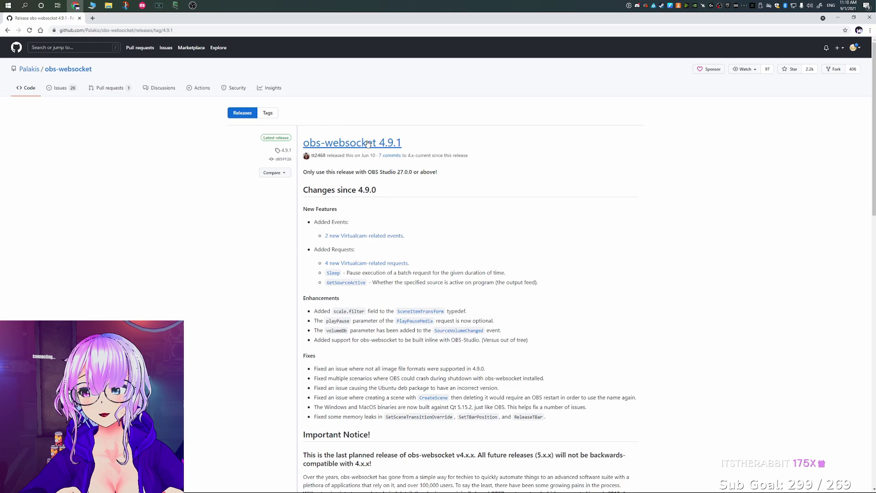
Close the browser and open OBS's WebSockets Server Settings, enabled on port 4444.
{"action": "left_click", "coordinate": [869, 17]}
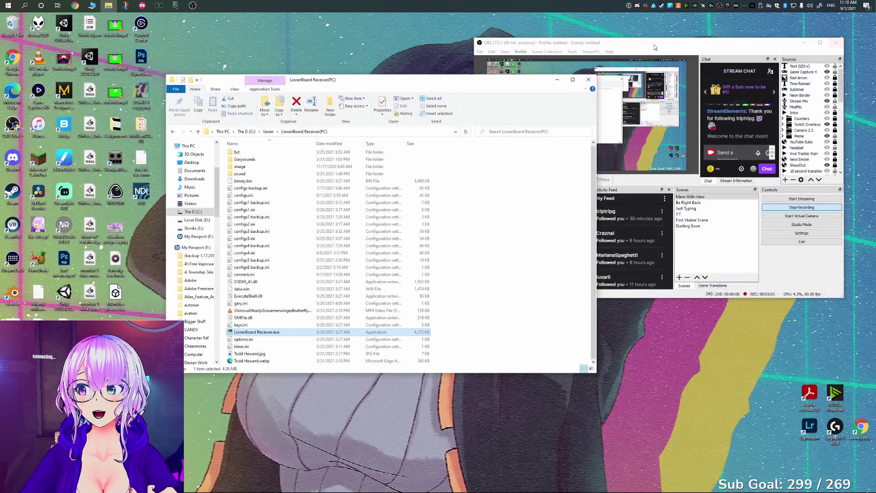
{"action": "left_click_drag", "start_coordinate": [588, 49], "coordinate": [521, 54]}
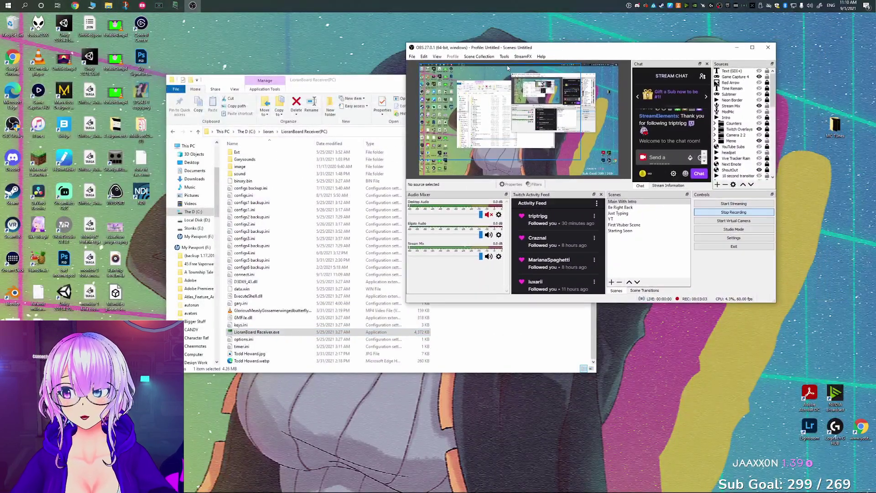
{"action": "left_click", "coordinate": [504, 57]}
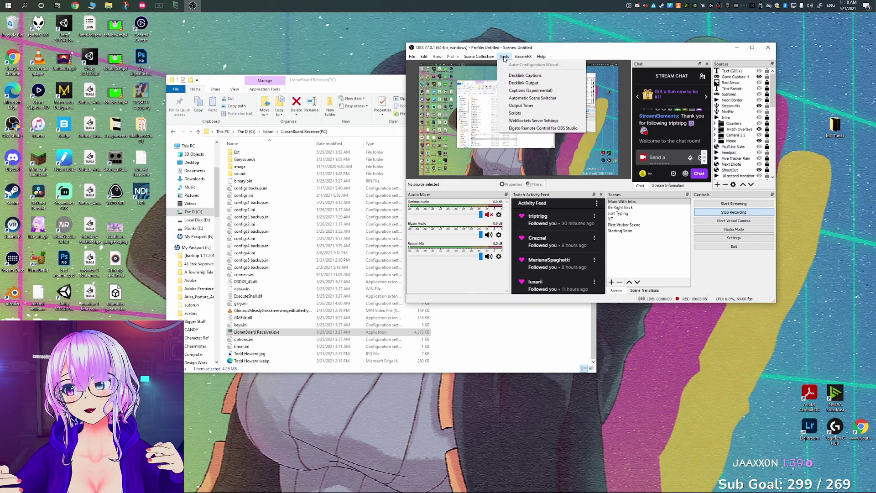
{"action": "left_click", "coordinate": [518, 121]}
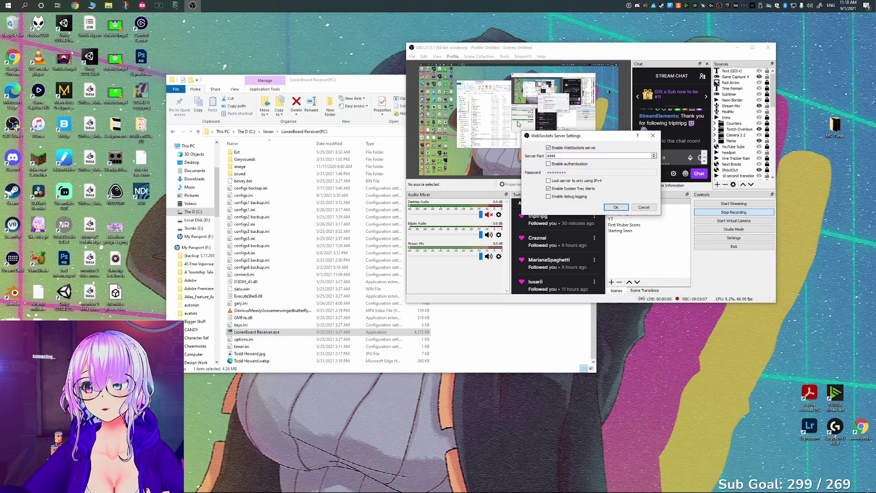
Confirm the WebSockets settings, then connect LioranBoard Receiver to OBS and move it top-left.
{"action": "left_click", "coordinate": [616, 208]}
{"action": "key", "text": "Return"}
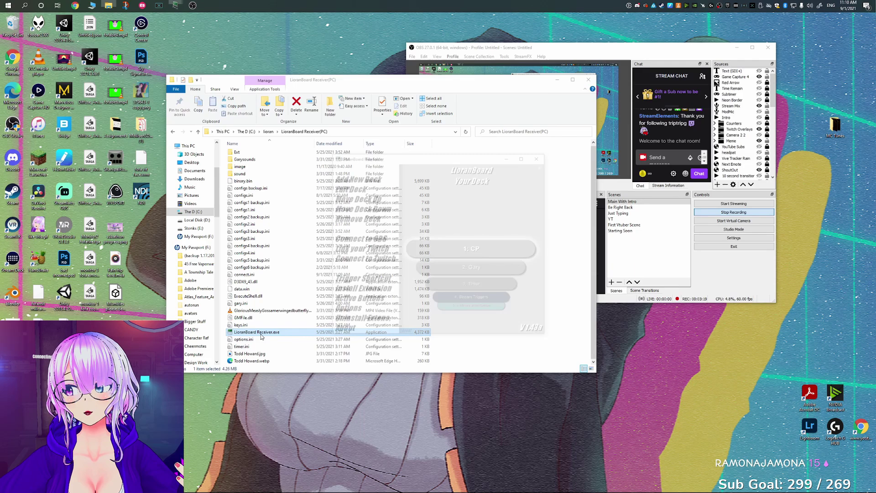
{"action": "left_click", "coordinate": [359, 238]}
{"action": "left_click_drag", "start_coordinate": [482, 164], "coordinate": [185, 47]}
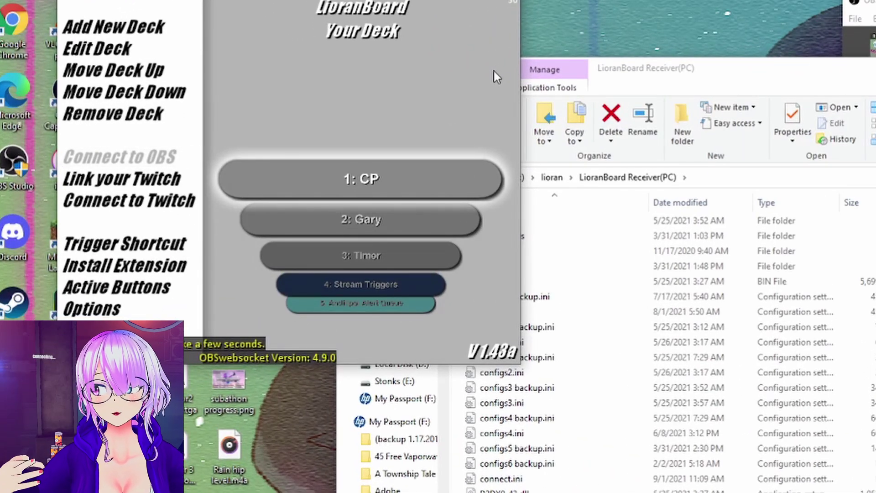
In File Explorer, go up to the lioran folder and select tsl_transmitter.html.
{"action": "left_click_drag", "start_coordinate": [741, 83], "coordinate": [618, 232]}
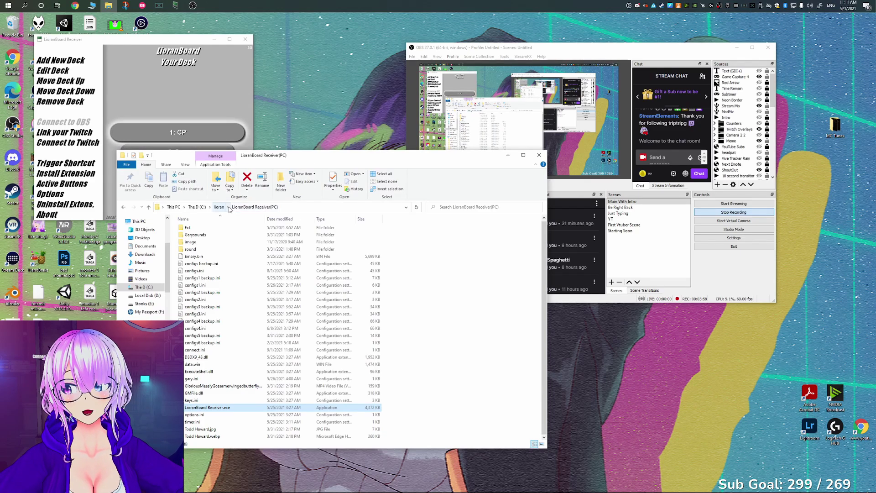
{"action": "left_click", "coordinate": [219, 207]}
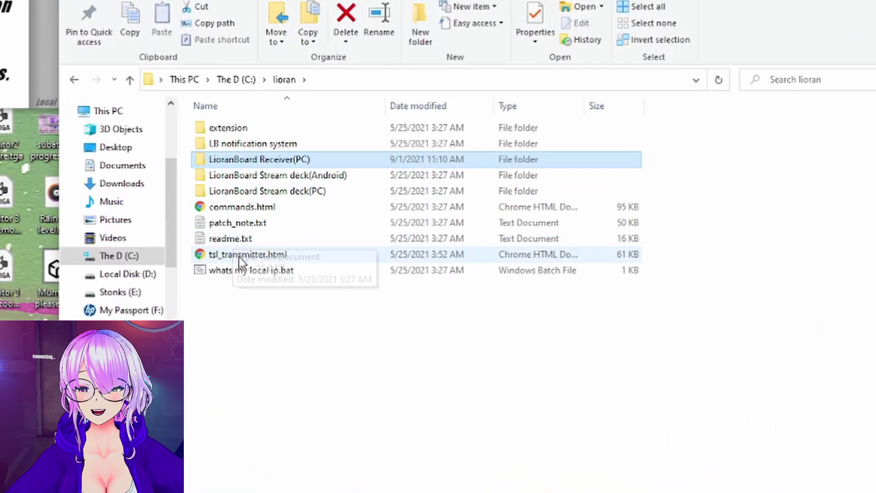
{"action": "left_click", "coordinate": [240, 255]}
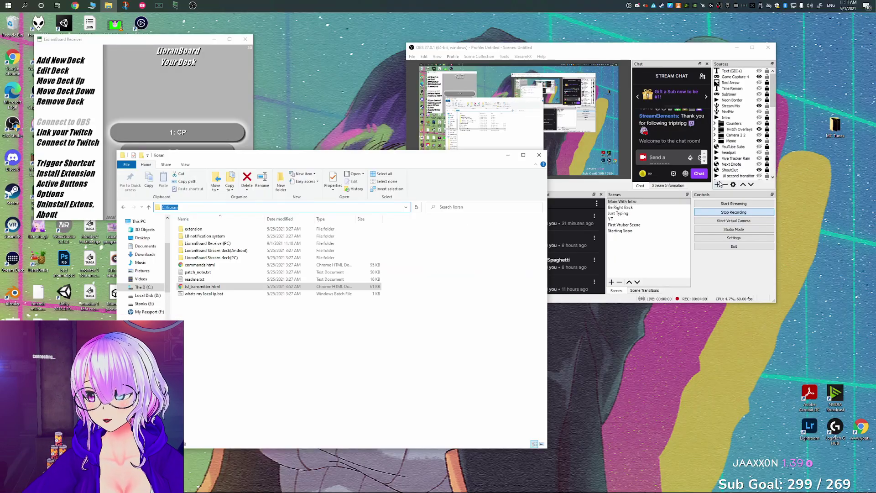
Add a browser source named 'Lioran' loading local file C:/lioran/tsl_transmitter.html.
{"action": "left_click", "coordinate": [717, 185]}
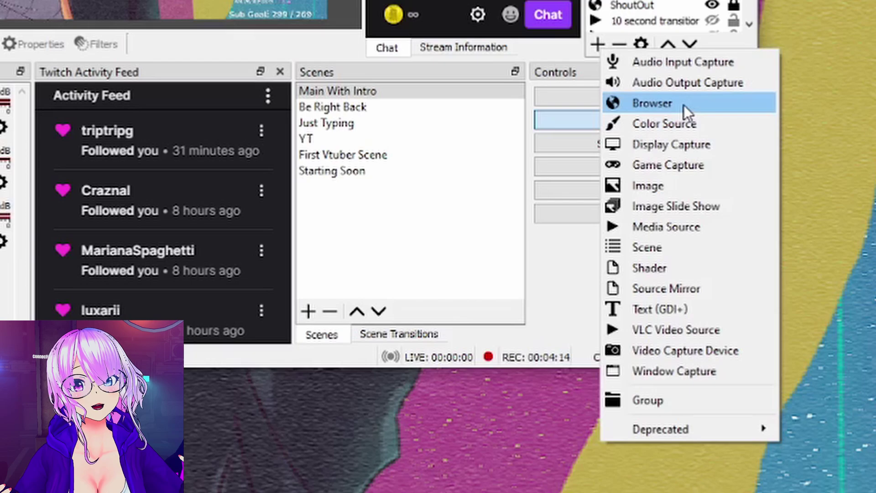
{"action": "left_click", "coordinate": [736, 206]}
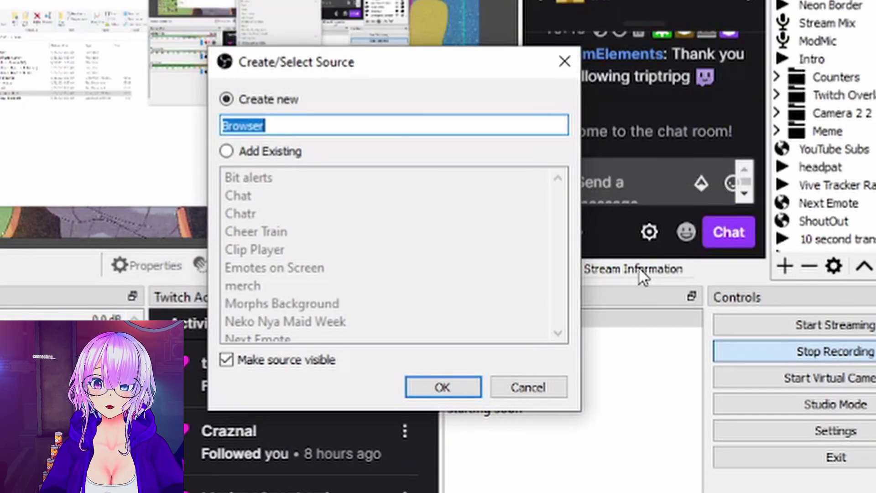
{"action": "type", "text": "L"}
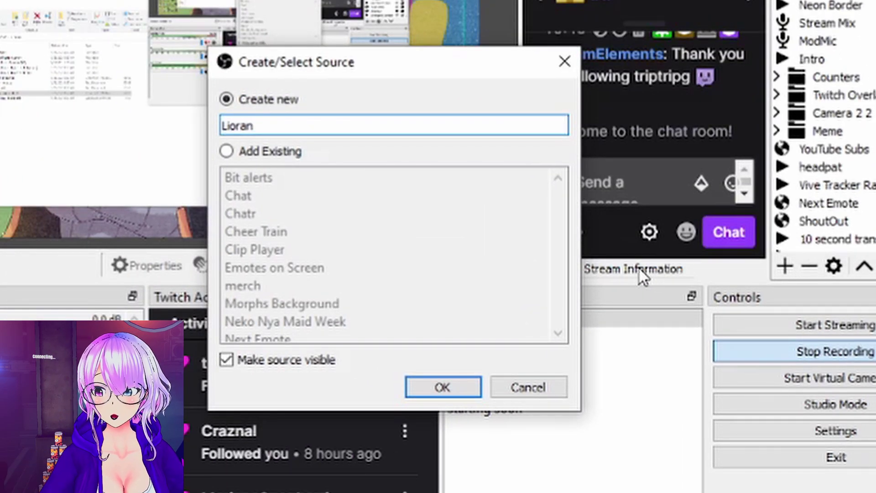
{"action": "type", "text": "ioran"}
{"action": "key", "text": "Return"}
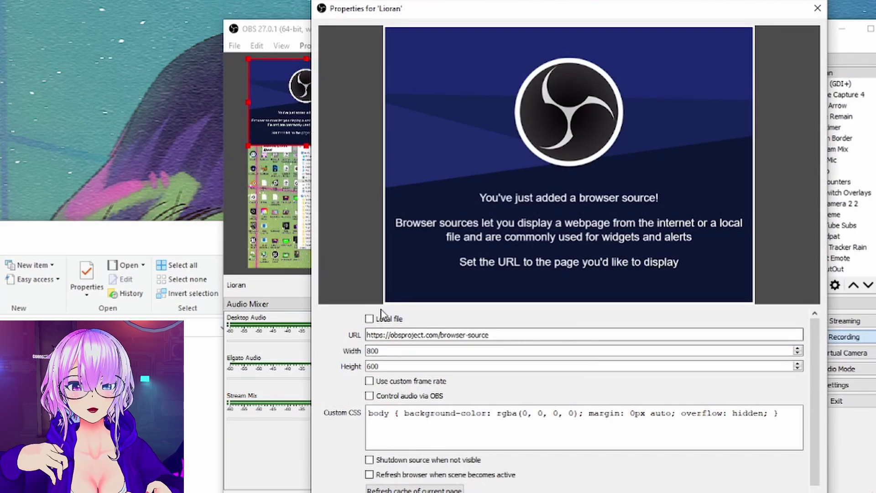
{"action": "left_click", "coordinate": [381, 315]}
{"action": "left_click", "coordinate": [790, 335]}
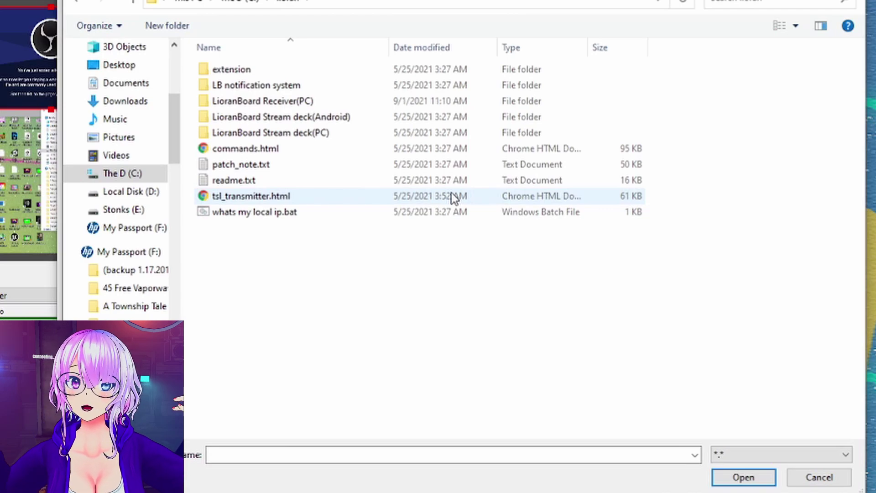
{"action": "left_click", "coordinate": [453, 196]}
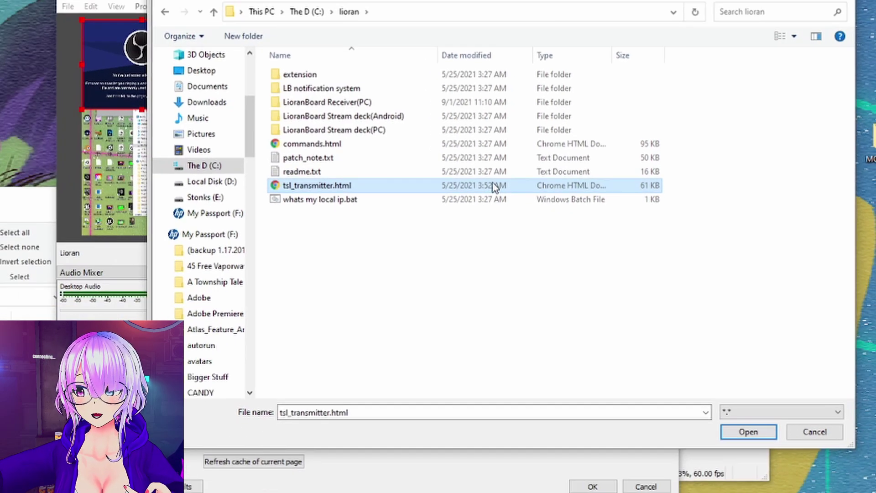
{"action": "left_click", "coordinate": [743, 477]}
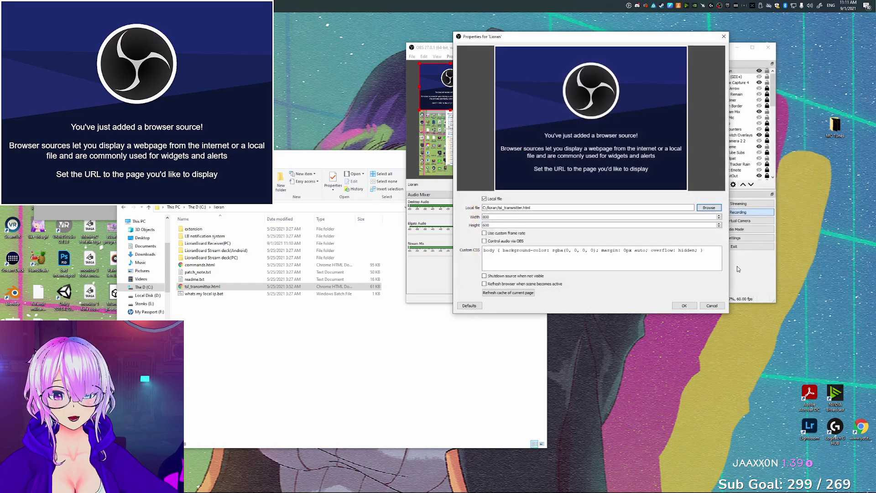
Save the Lioran source, shrink it in the preview, and move it below VMC.
{"action": "left_click", "coordinate": [683, 304]}
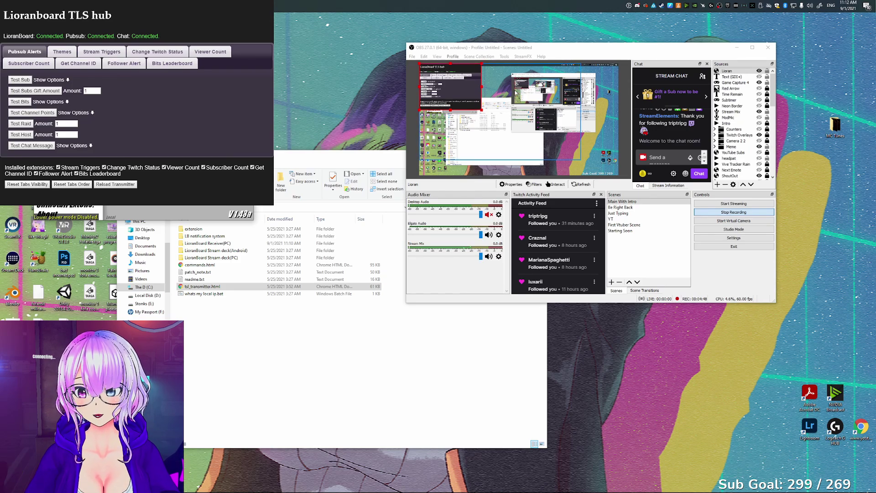
{"action": "left_click_drag", "start_coordinate": [481, 111], "coordinate": [409, 107]}
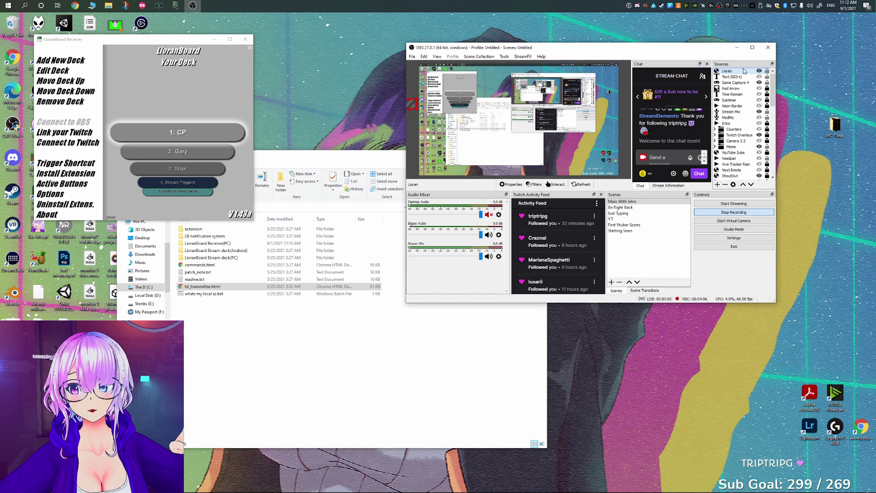
{"action": "left_click_drag", "start_coordinate": [744, 74], "coordinate": [744, 137]}
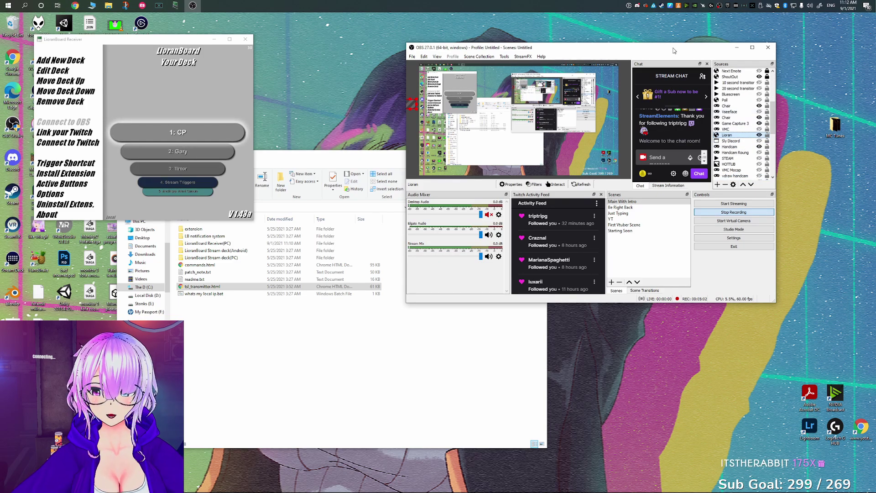
Minimize OBS and move the file browser window out of the way.
{"action": "left_click", "coordinate": [736, 47]}
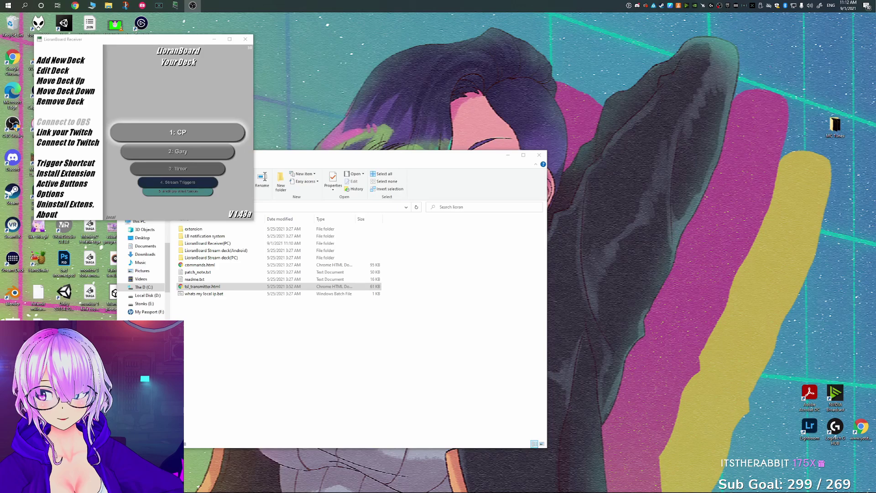
{"action": "left_click", "coordinate": [386, 403]}
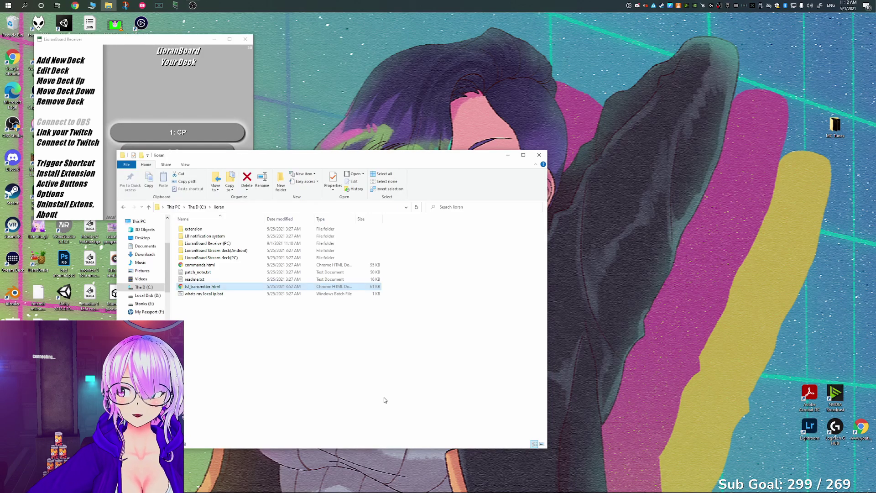
{"action": "left_click_drag", "start_coordinate": [268, 162], "coordinate": [424, 126]}
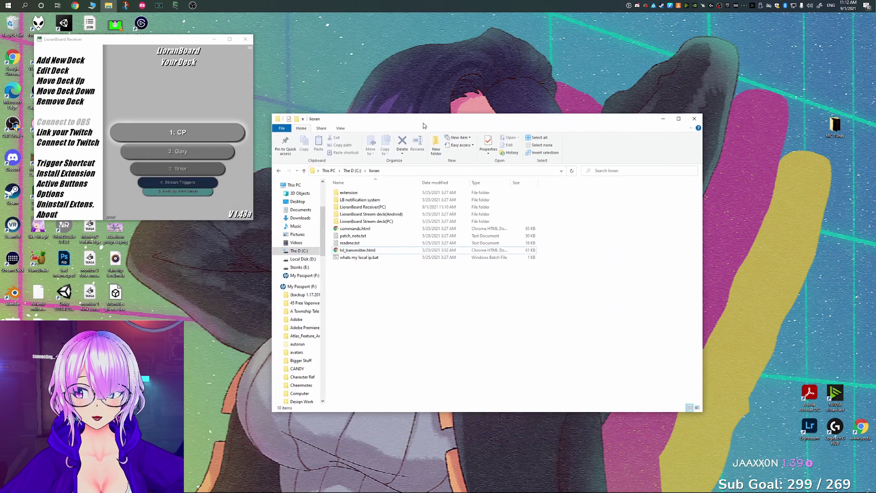
Link the Twitch account to LioranBoard via the browser authorization page.
{"action": "left_click", "coordinate": [80, 136]}
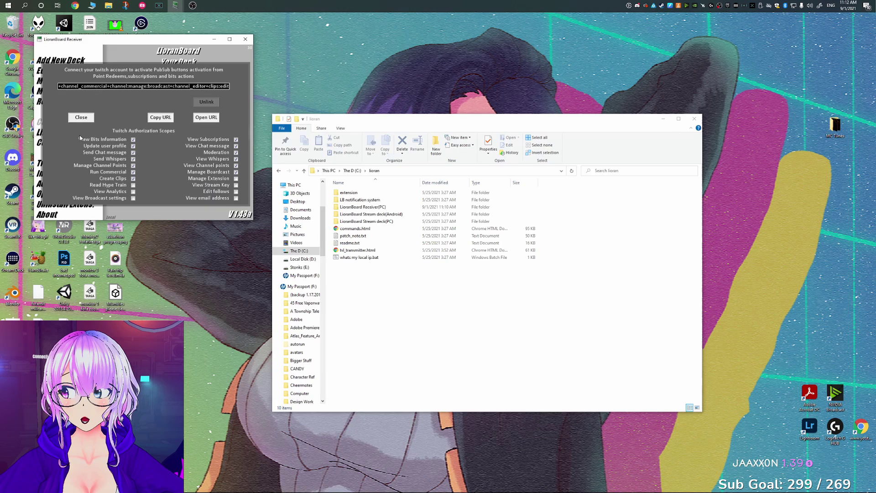
{"action": "left_click", "coordinate": [206, 117]}
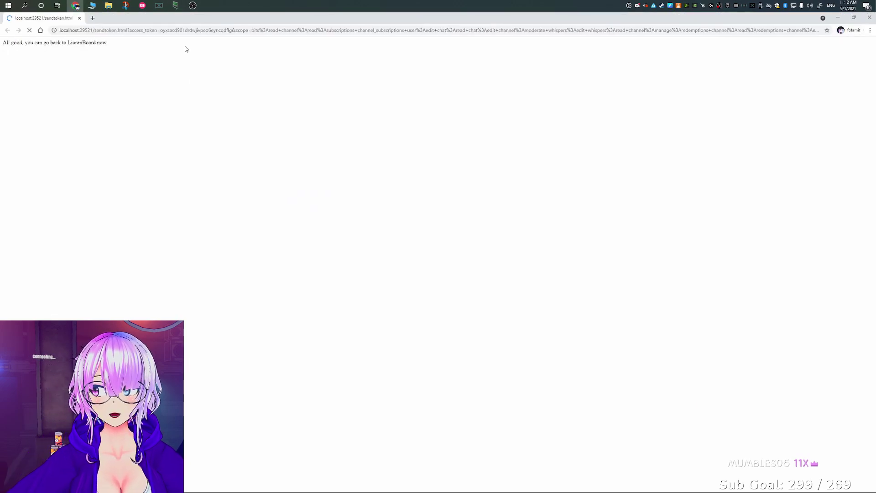
{"action": "triple_click", "coordinate": [70, 43]}
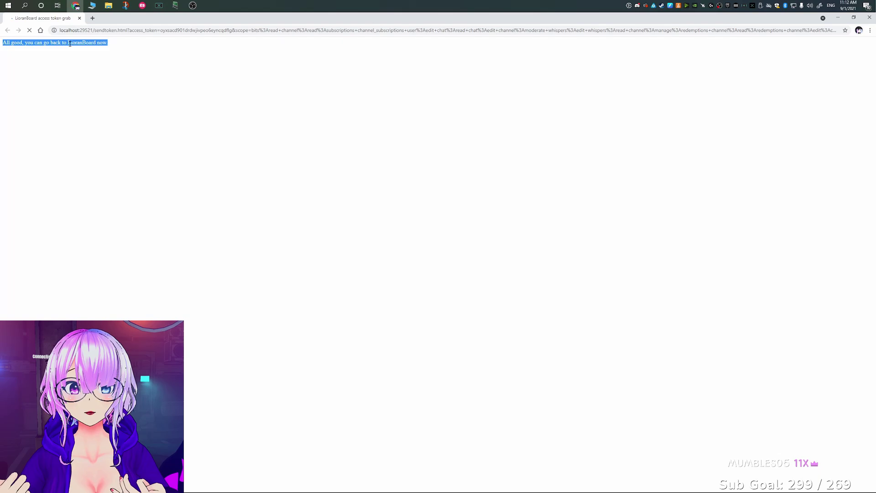
{"action": "left_click", "coordinate": [869, 17]}
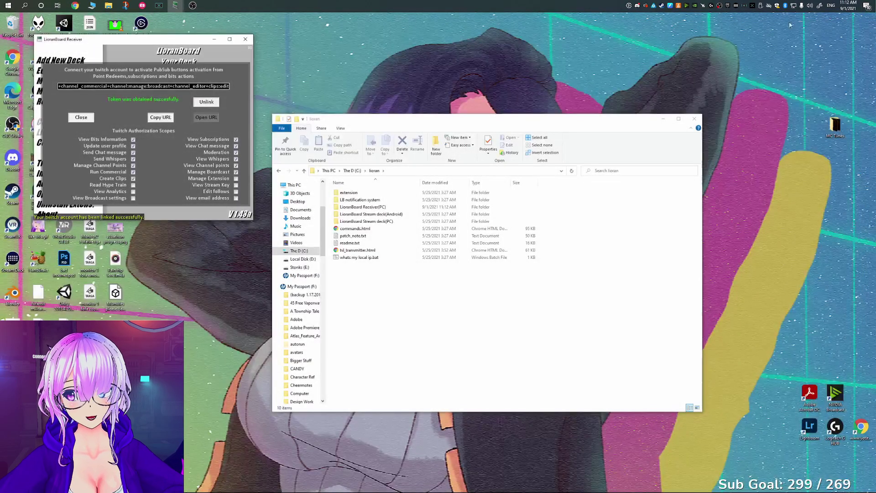
{"action": "left_click", "coordinate": [82, 118]}
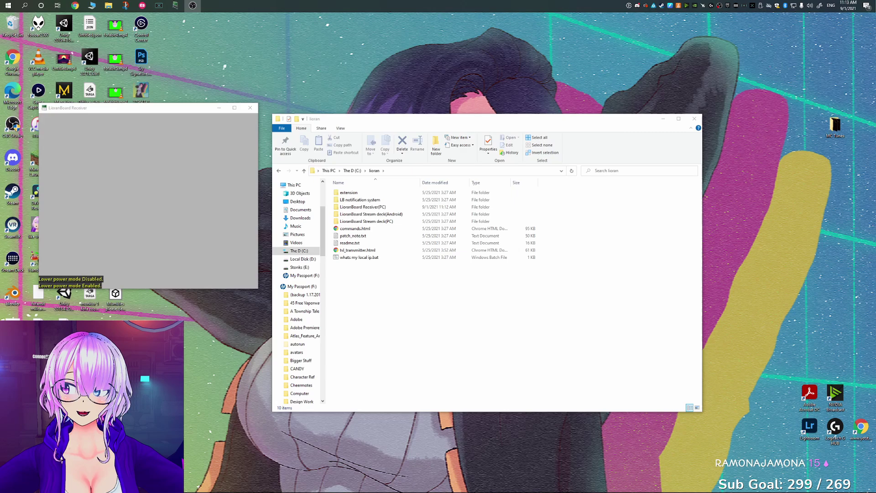
Open the 1: CP deck and edit the Spam button's commands.
{"action": "left_click", "coordinate": [179, 267]}
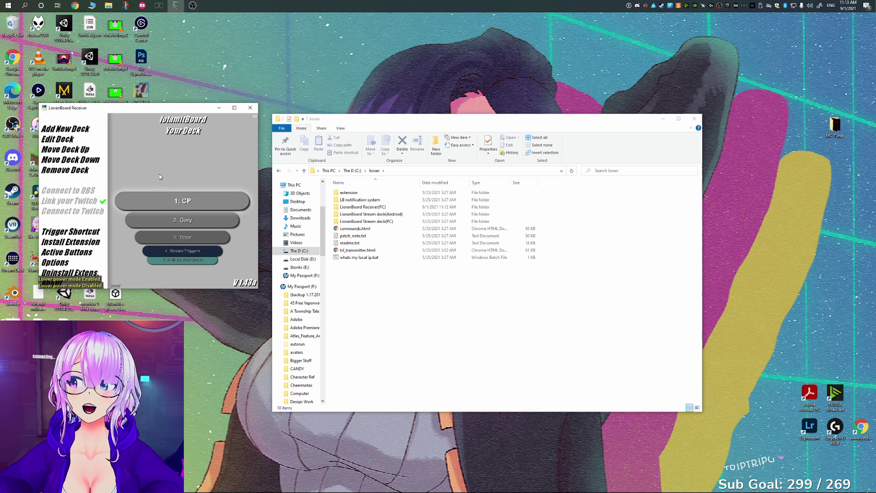
{"action": "left_click", "coordinate": [162, 202]}
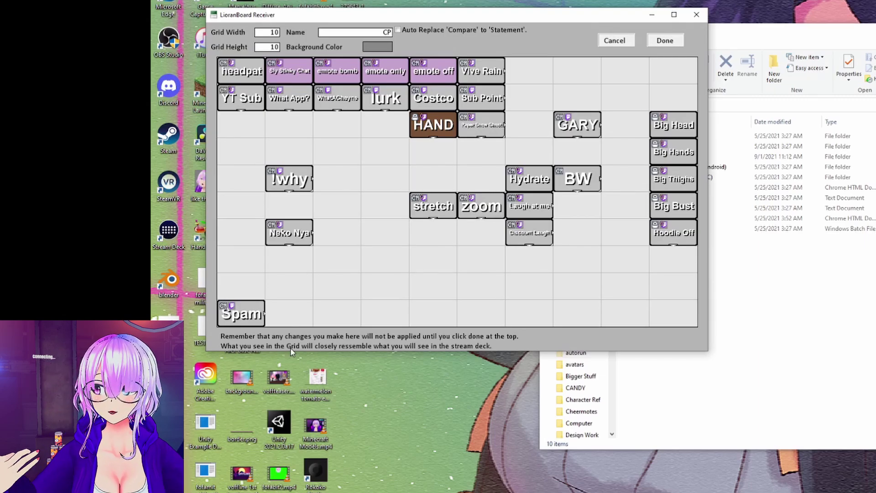
{"action": "right_click", "coordinate": [251, 325]}
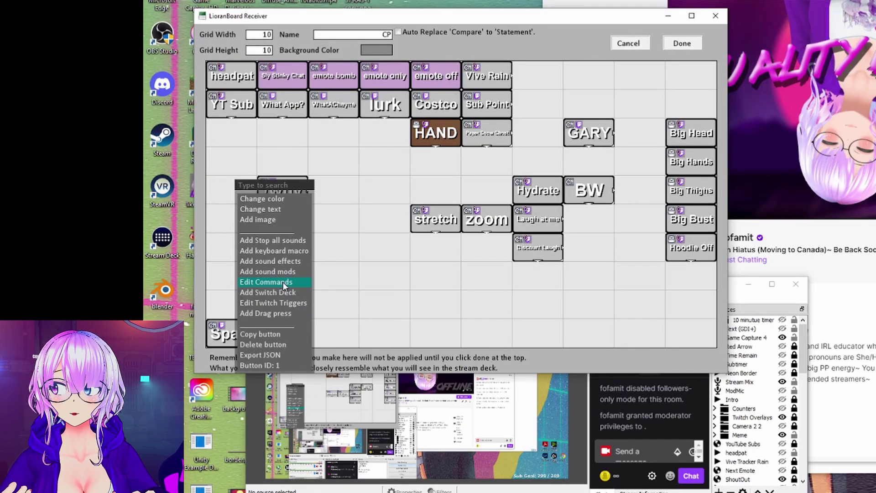
{"action": "left_click", "coordinate": [283, 281]}
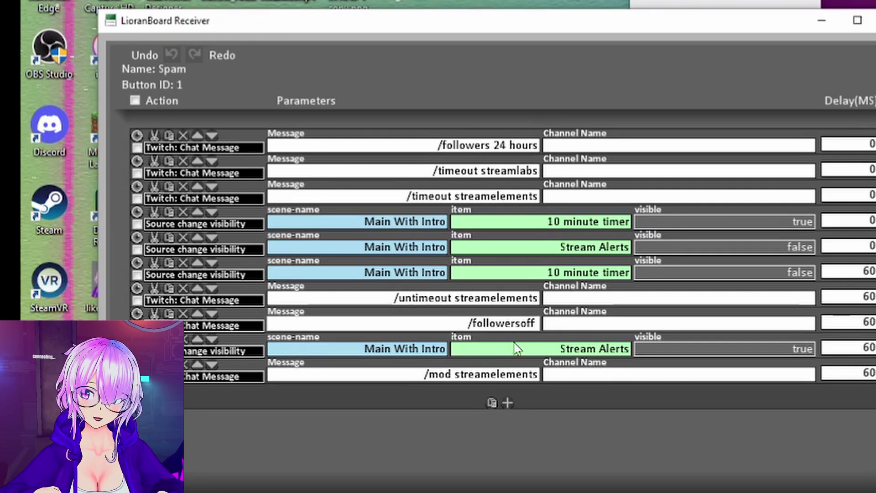
Duplicate the hide 10 minute timer step, keeping 10 minute timer as its item.
{"action": "left_click", "coordinate": [512, 348]}
{"action": "left_click", "coordinate": [415, 281]}
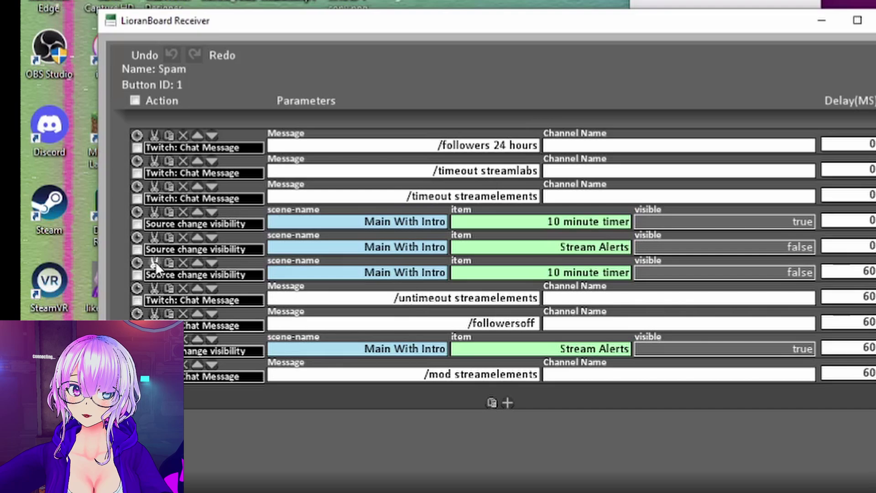
{"action": "left_click", "coordinate": [168, 263]}
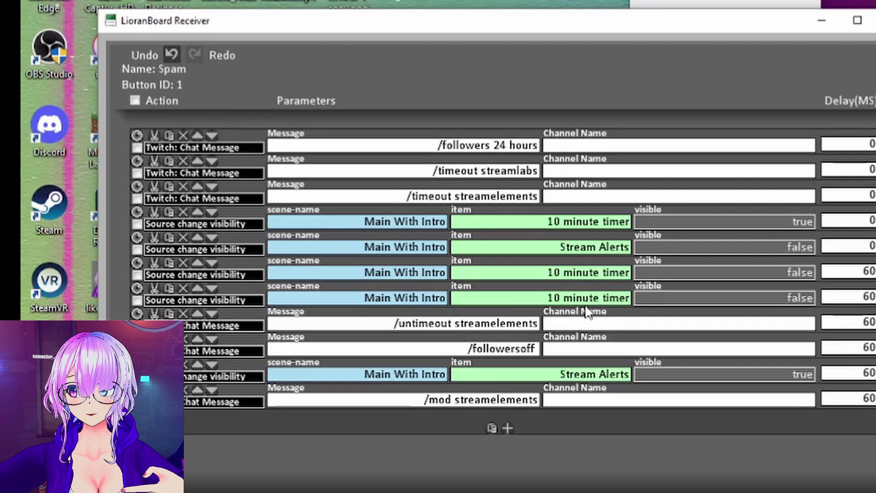
{"action": "left_click", "coordinate": [509, 299]}
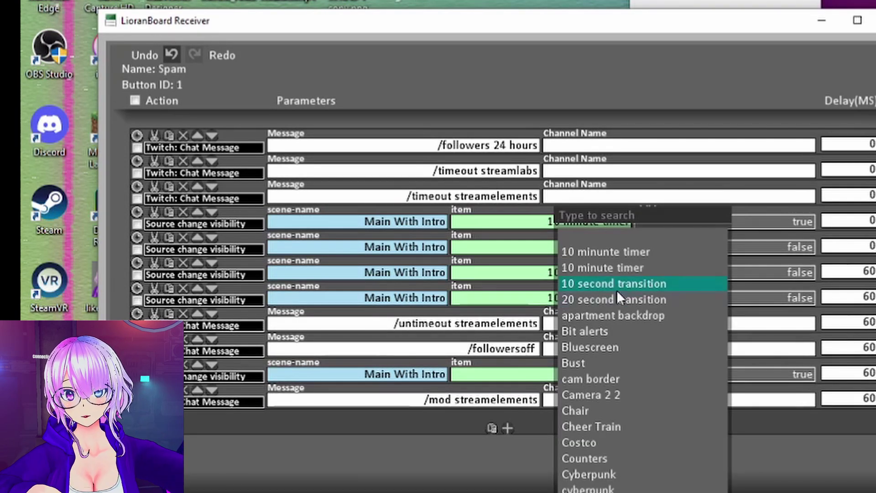
{"action": "left_click", "coordinate": [653, 268]}
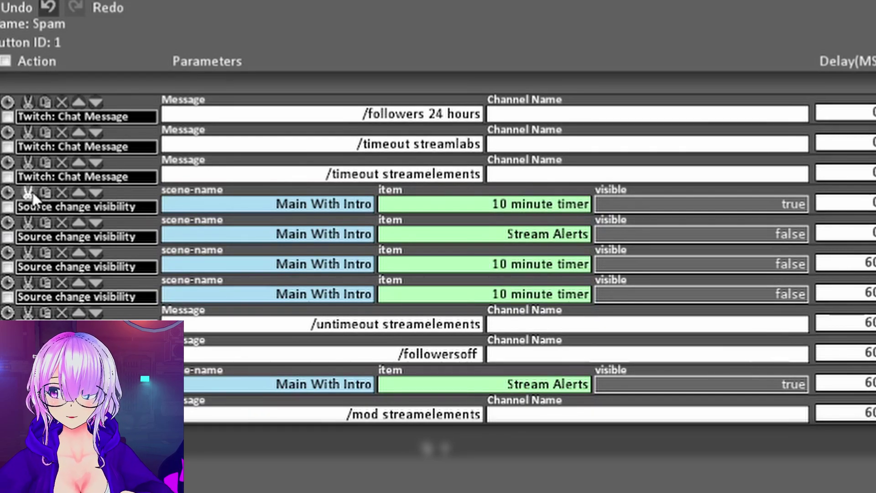
Duplicate the show 10 minute timer step and set the fifth step's item to 10 minute timer.
{"action": "left_click", "coordinate": [49, 193]}
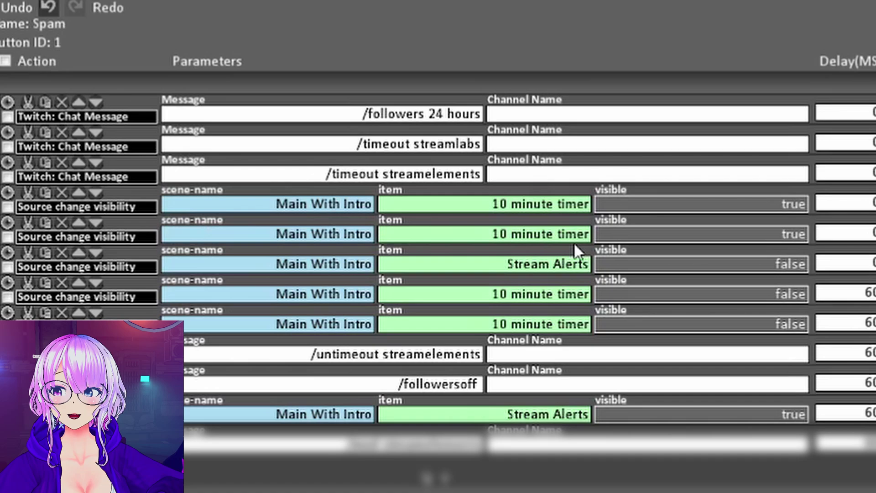
{"action": "left_click", "coordinate": [562, 232]}
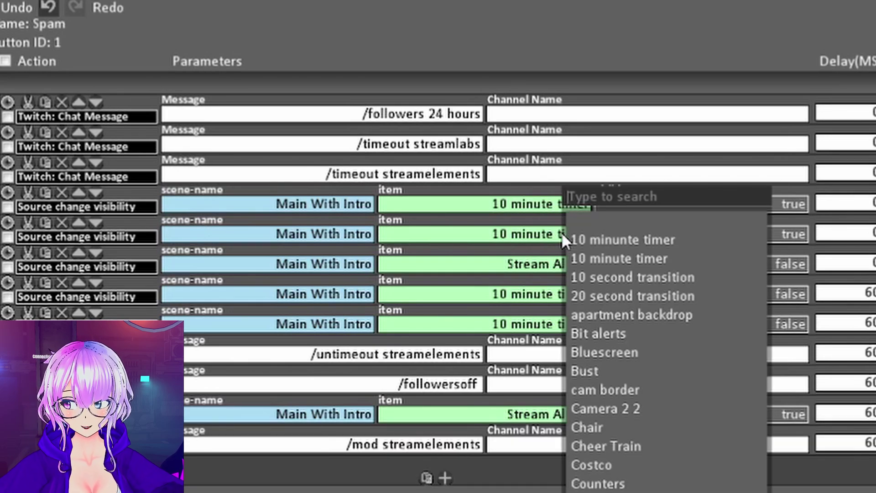
{"action": "left_click", "coordinate": [614, 259]}
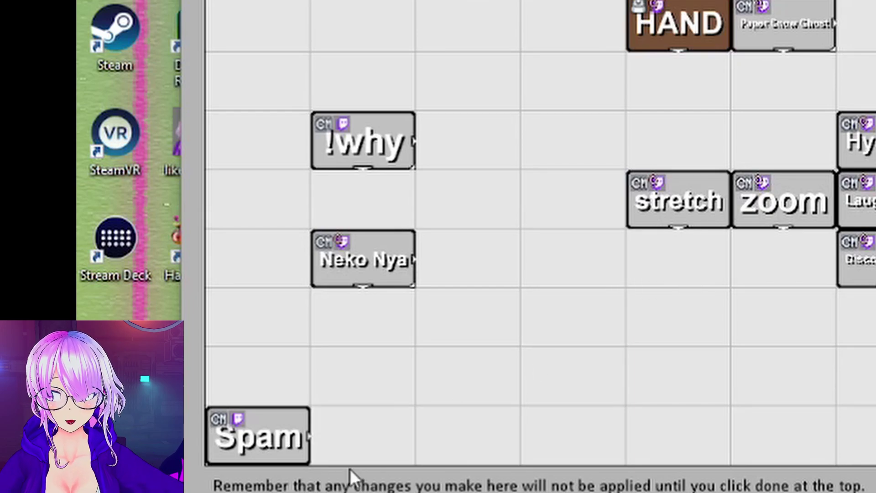
Open the Spam button's Twitch triggers, showing the mod-only case-sensitive !spam trigger.
{"action": "right_click", "coordinate": [275, 434]}
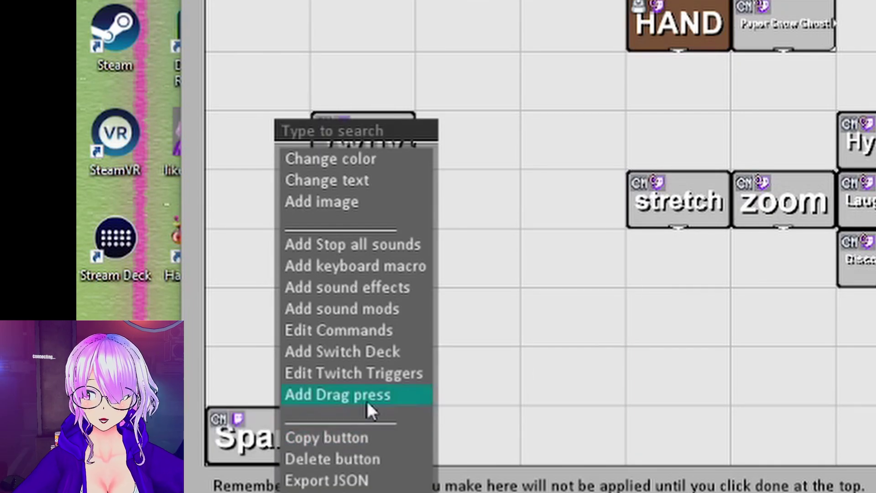
{"action": "left_click", "coordinate": [399, 372]}
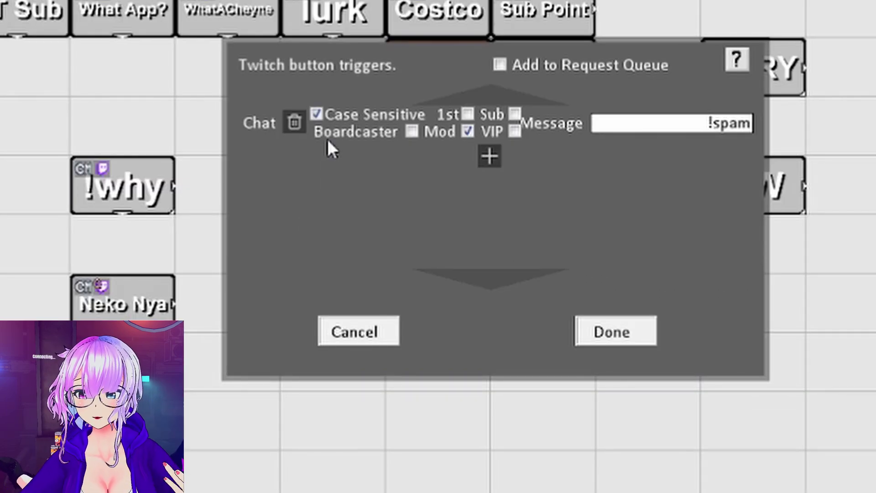